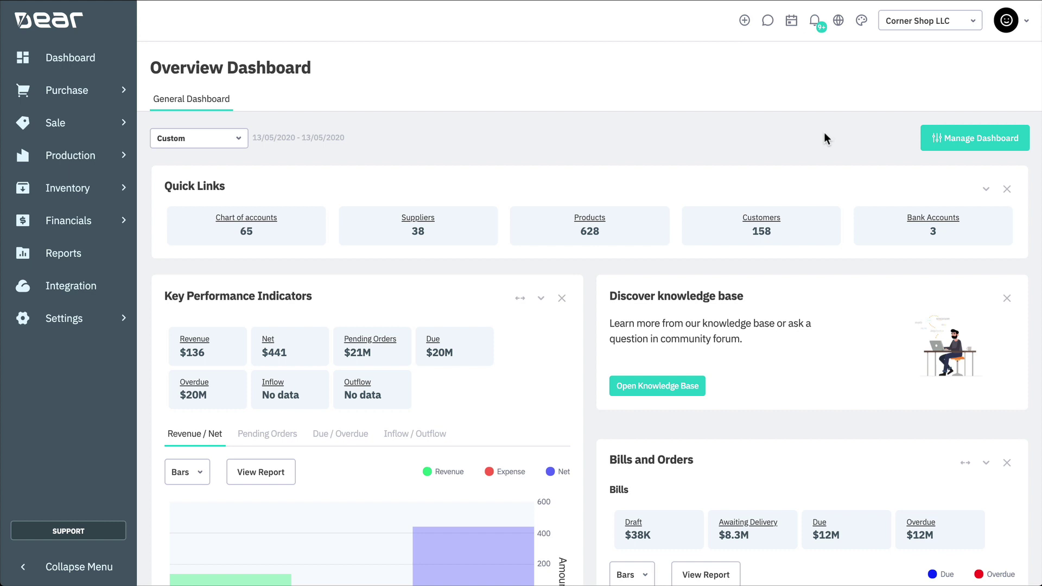
Go to Settings and open the Users & Roles page listing users and roles
{"action": "left_click", "coordinate": [108, 320]}
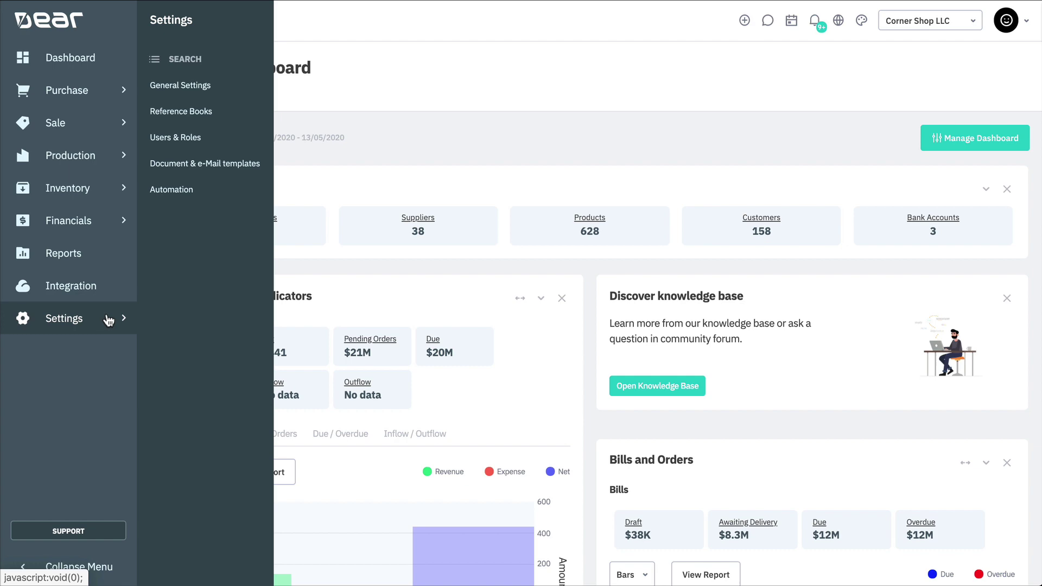
{"action": "left_click", "coordinate": [220, 139]}
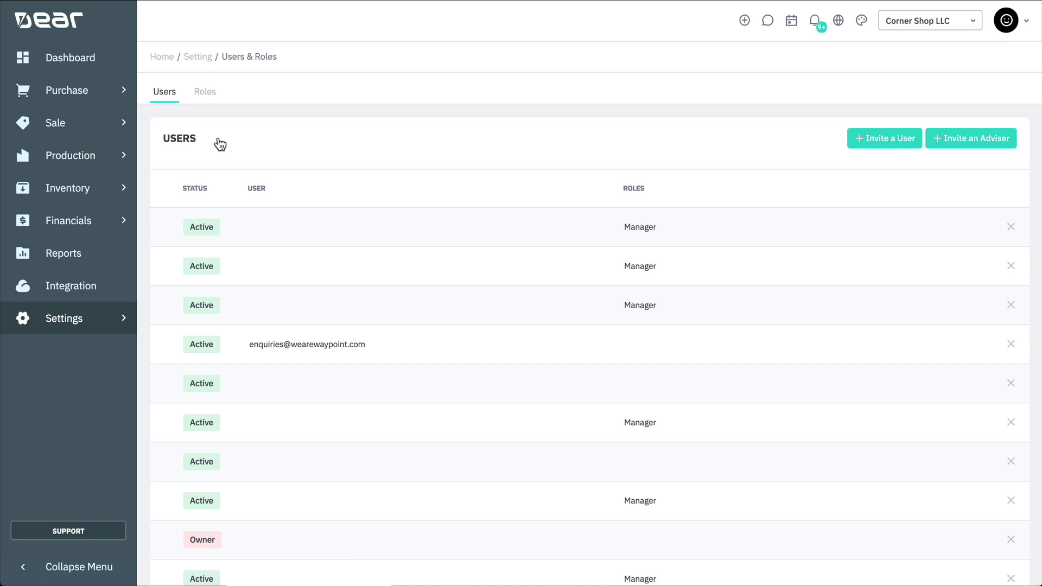
Invite a new user by entering the colleague's e-mail address and sending the invitation
{"action": "left_click", "coordinate": [873, 144]}
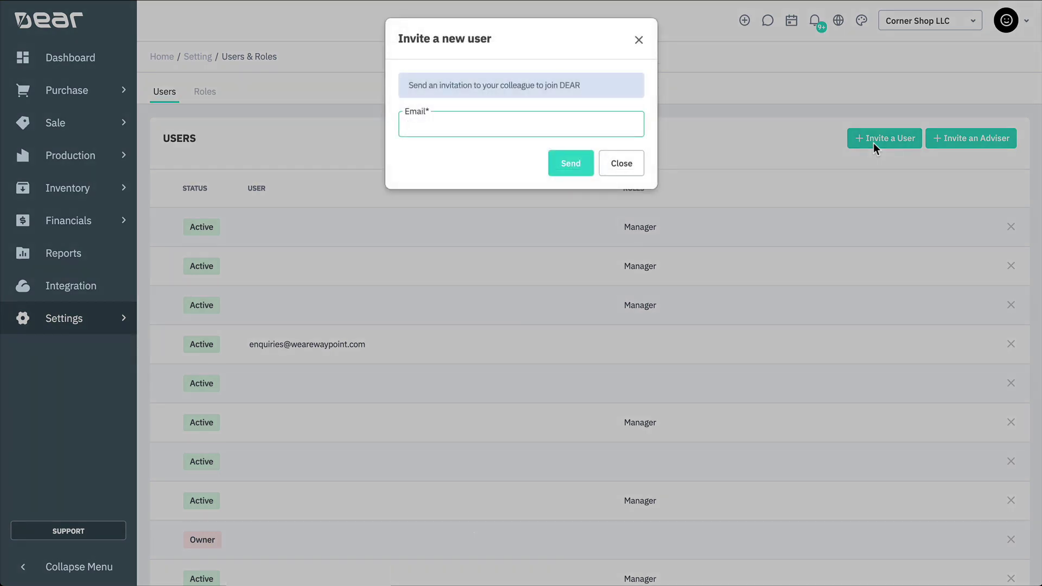
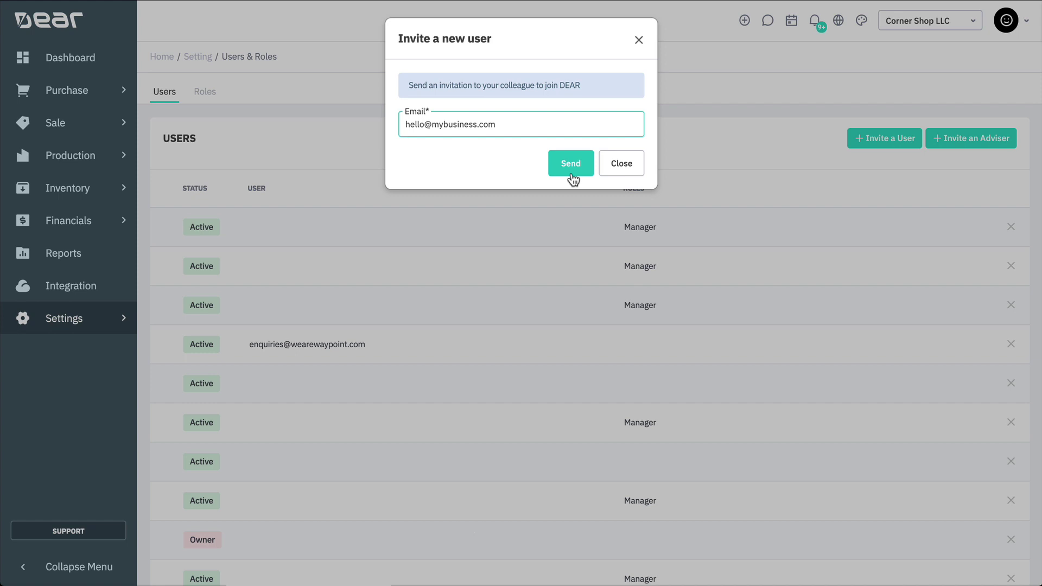
{"action": "left_click", "coordinate": [619, 173]}
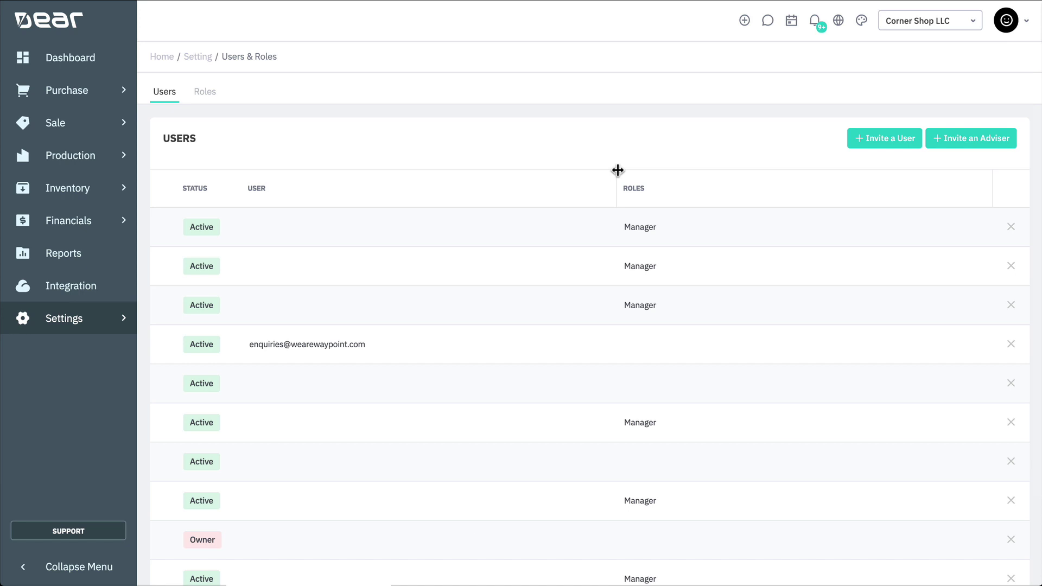
Invite a DEAR Partner adviser by entering the adviser's e-mail address and sending it
{"action": "left_click", "coordinate": [947, 138]}
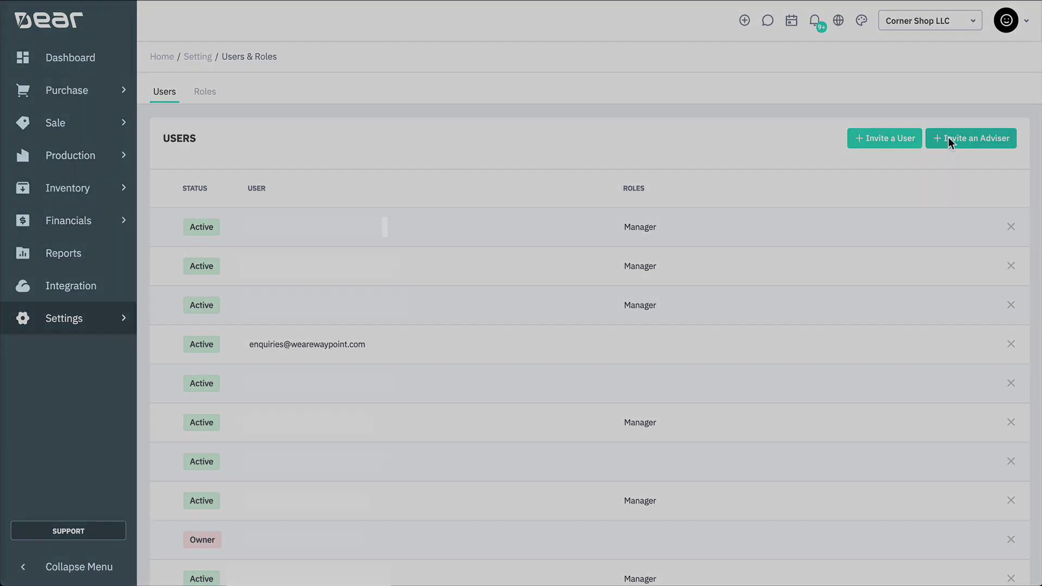
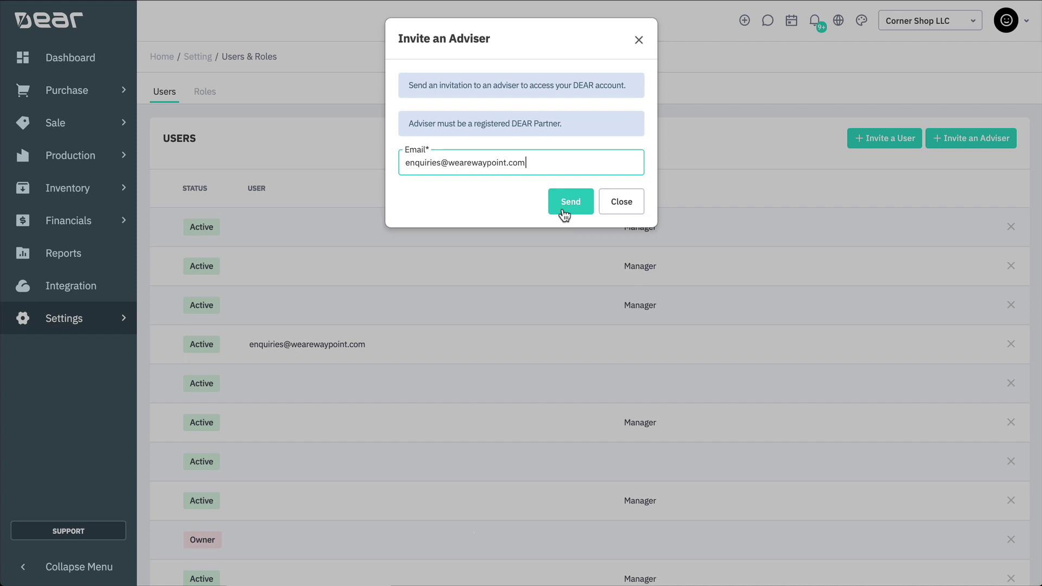
{"action": "left_click", "coordinate": [570, 201]}
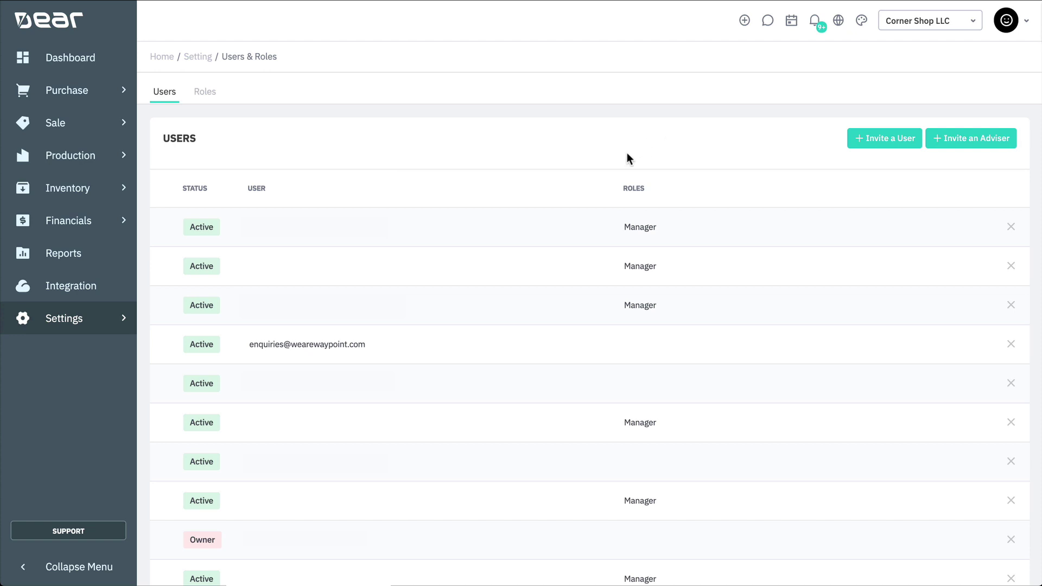
On the adviser's account, deny User Audit Report access and give Purchases, Bill and Orders Full Access
{"action": "left_click", "coordinate": [519, 342]}
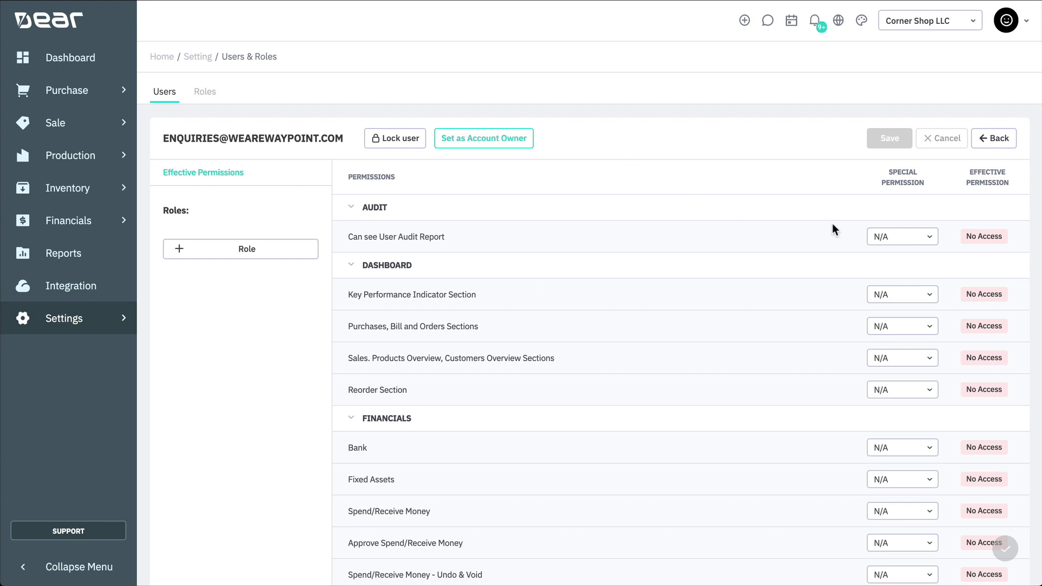
{"action": "left_click", "coordinate": [925, 237]}
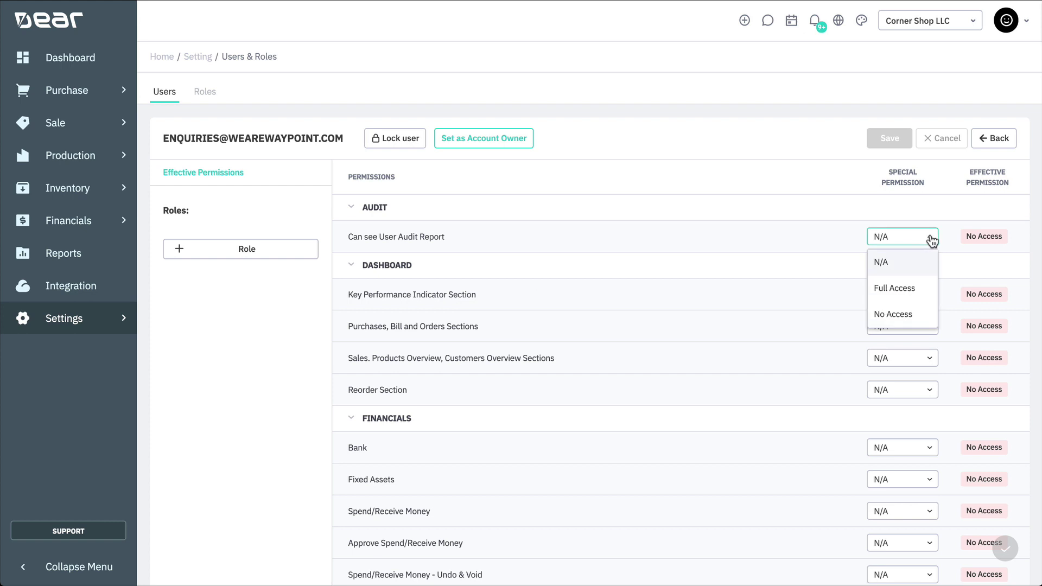
{"action": "left_click", "coordinate": [917, 315]}
{"action": "left_click", "coordinate": [913, 327]}
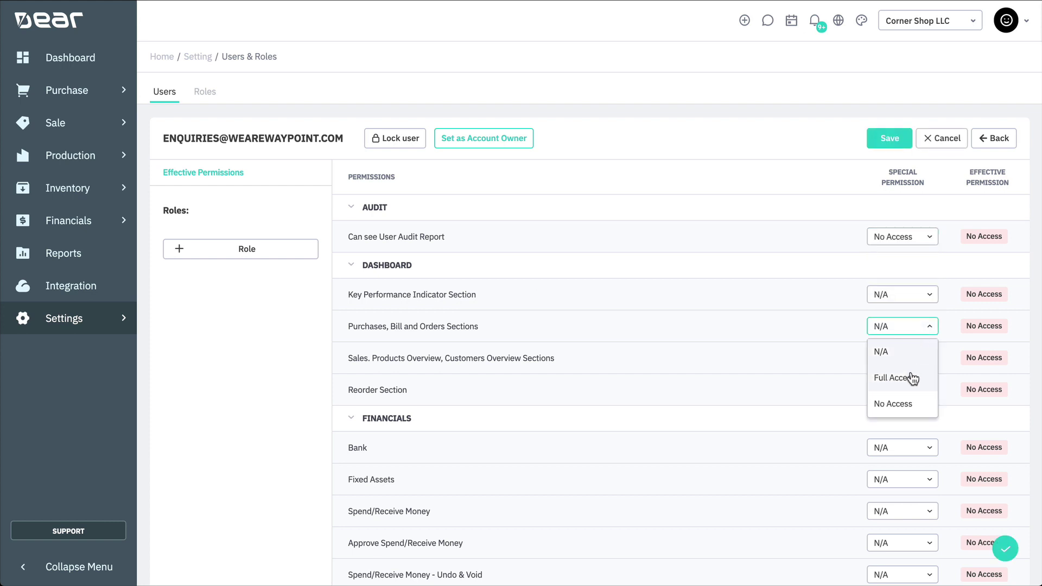
{"action": "left_click", "coordinate": [912, 380]}
Make Fixed Assets Read-Only, give Spend/Receive Money Full Access, and save the permission changes
{"action": "left_click", "coordinate": [914, 481]}
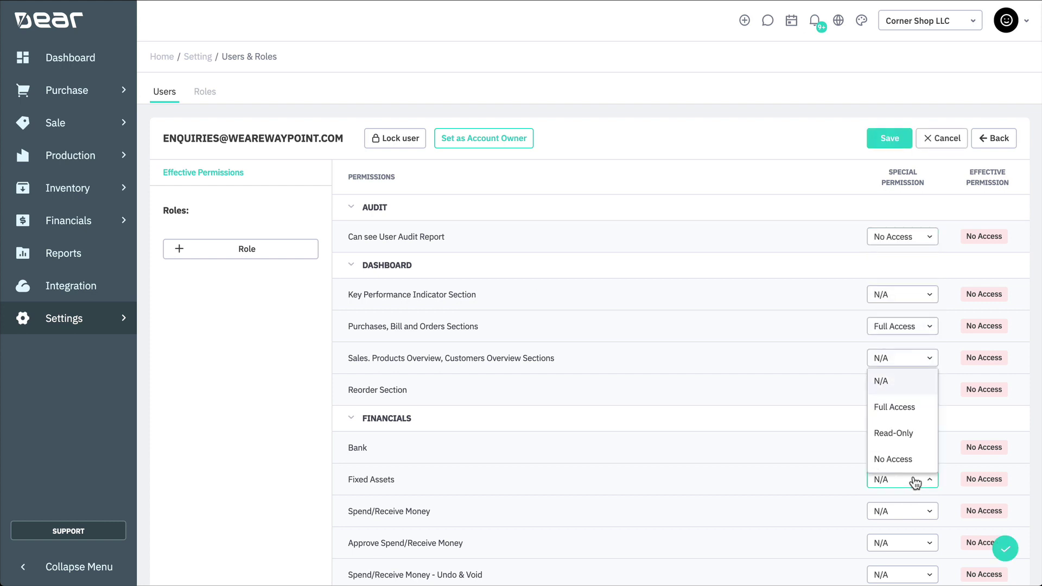
{"action": "left_click", "coordinate": [911, 434]}
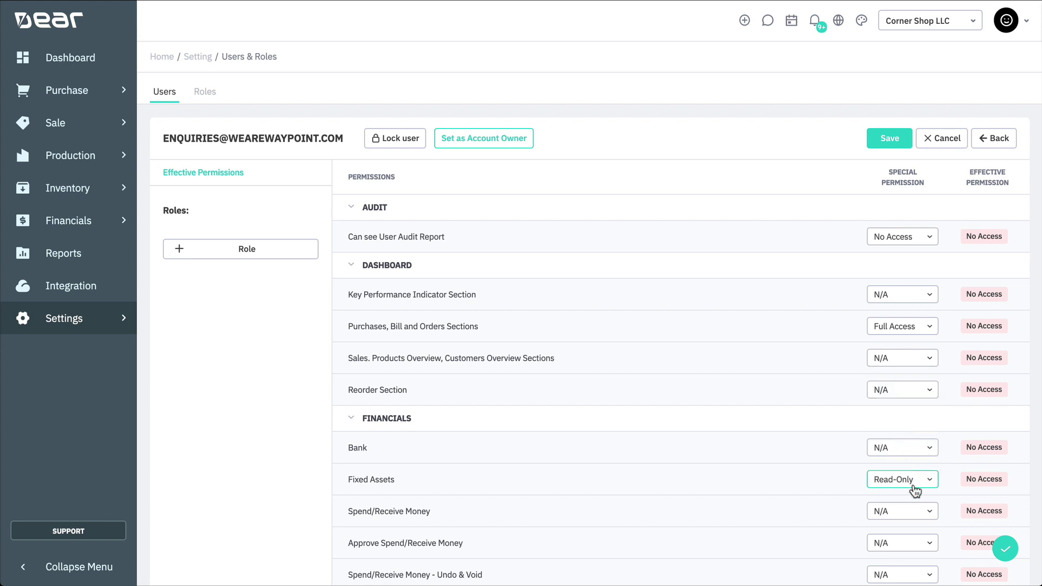
{"action": "left_click", "coordinate": [911, 512]}
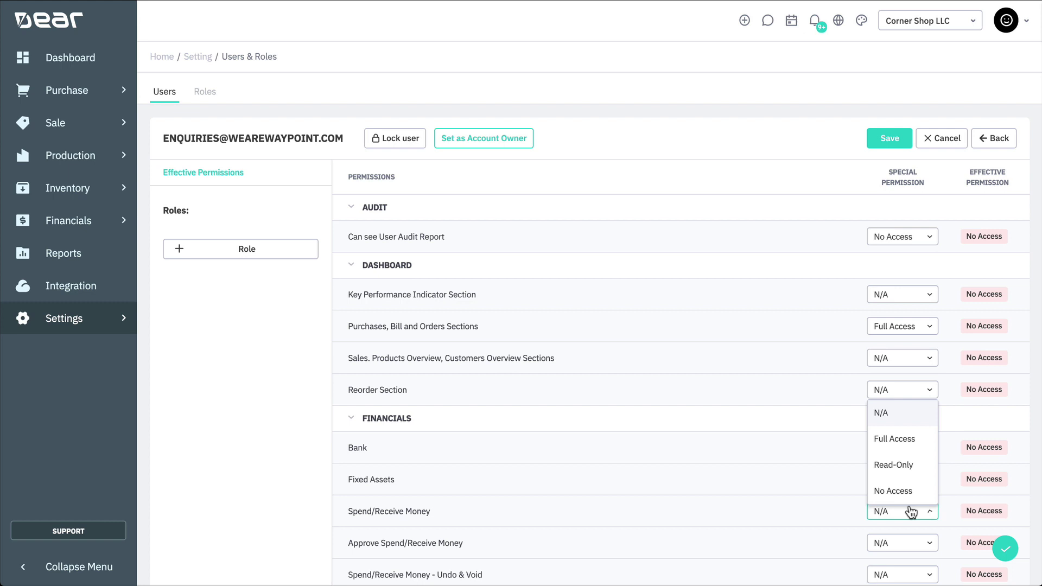
{"action": "left_click", "coordinate": [897, 439]}
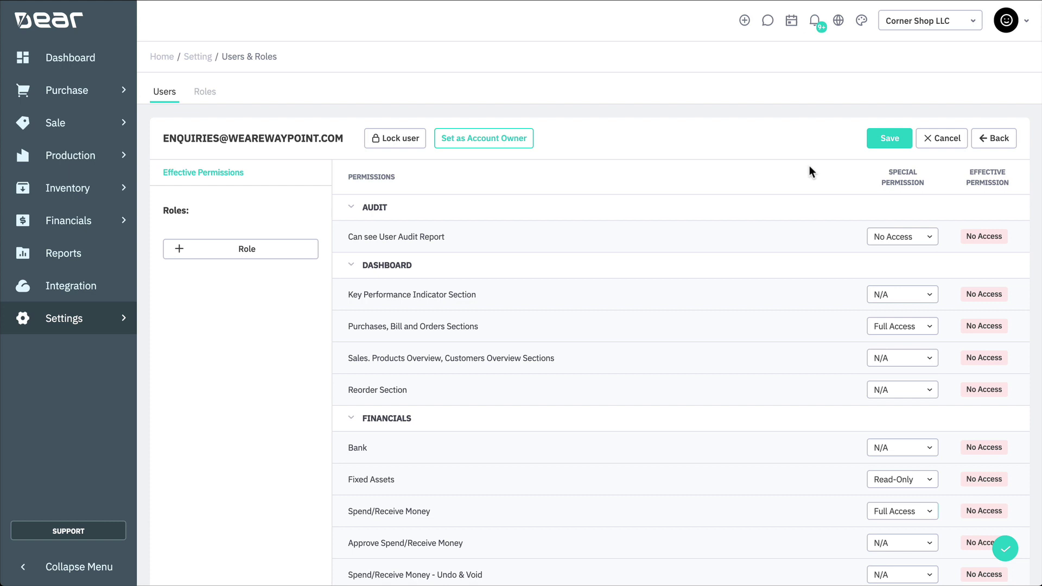
{"action": "left_click", "coordinate": [991, 140]}
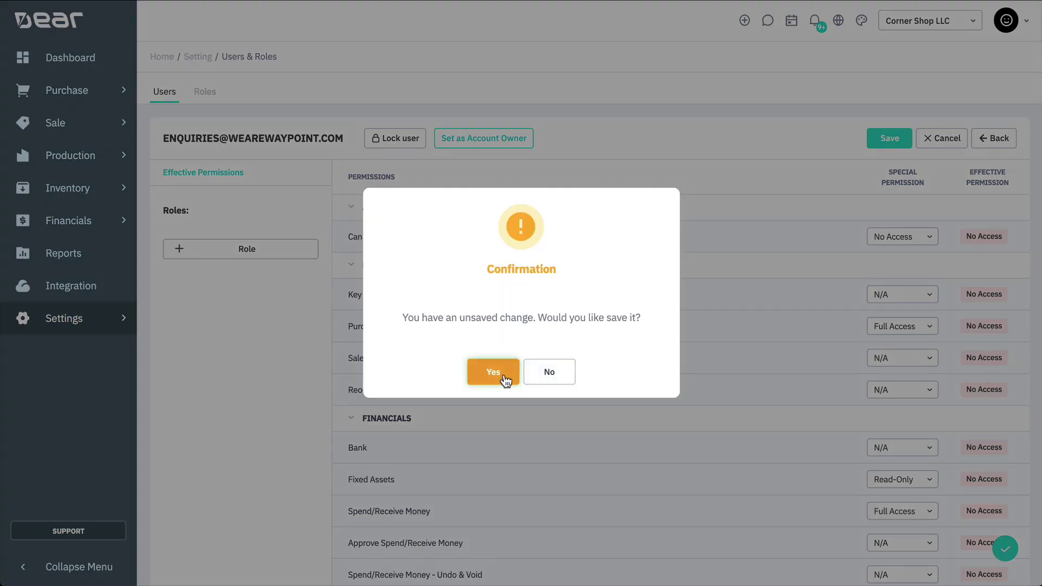
{"action": "left_click", "coordinate": [506, 379]}
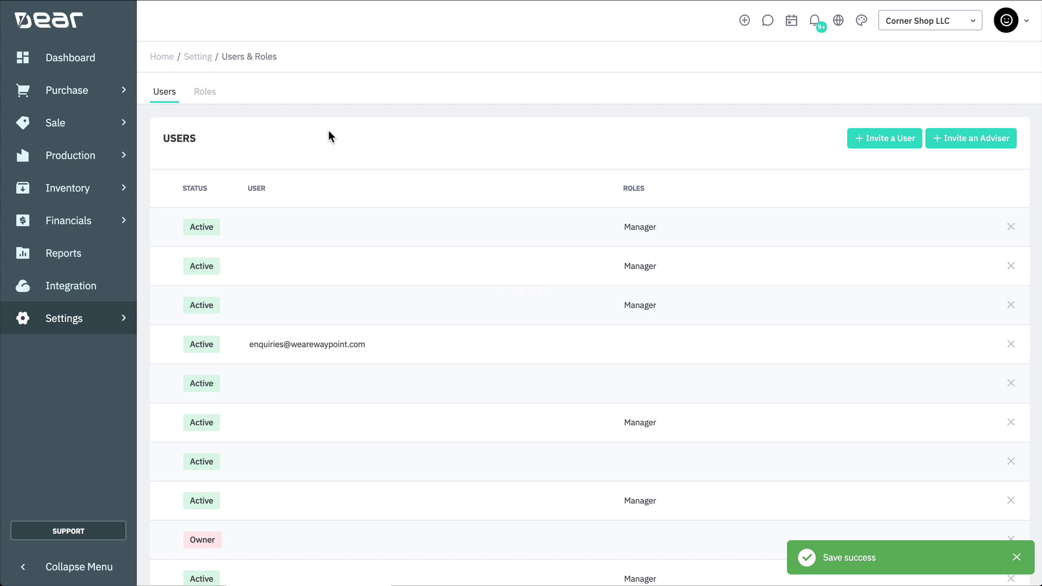
Add a new role named 'Production Team' from the Roles tab and save it
{"action": "left_click", "coordinate": [204, 94]}
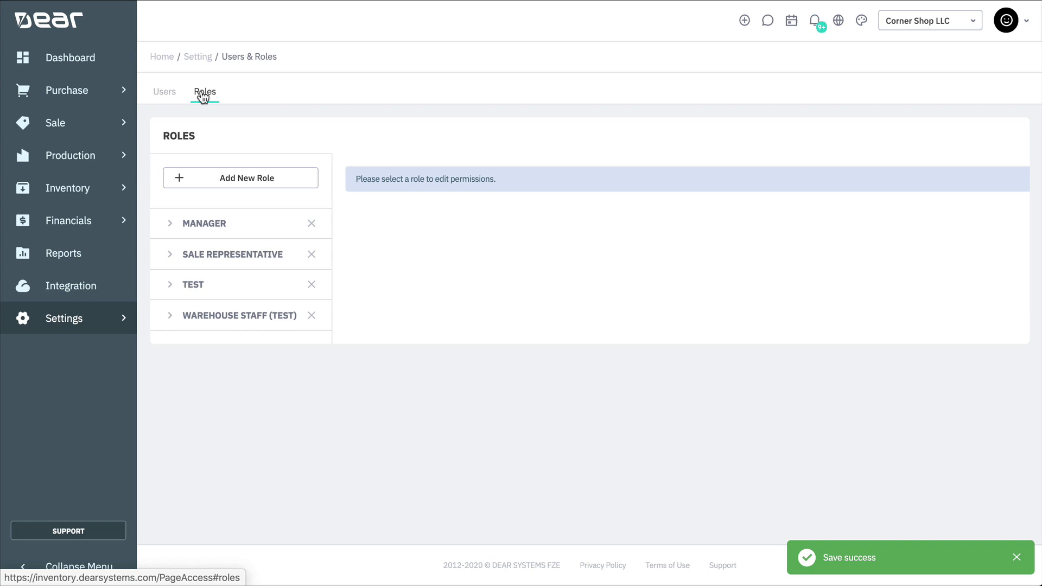
{"action": "left_click", "coordinate": [271, 179]}
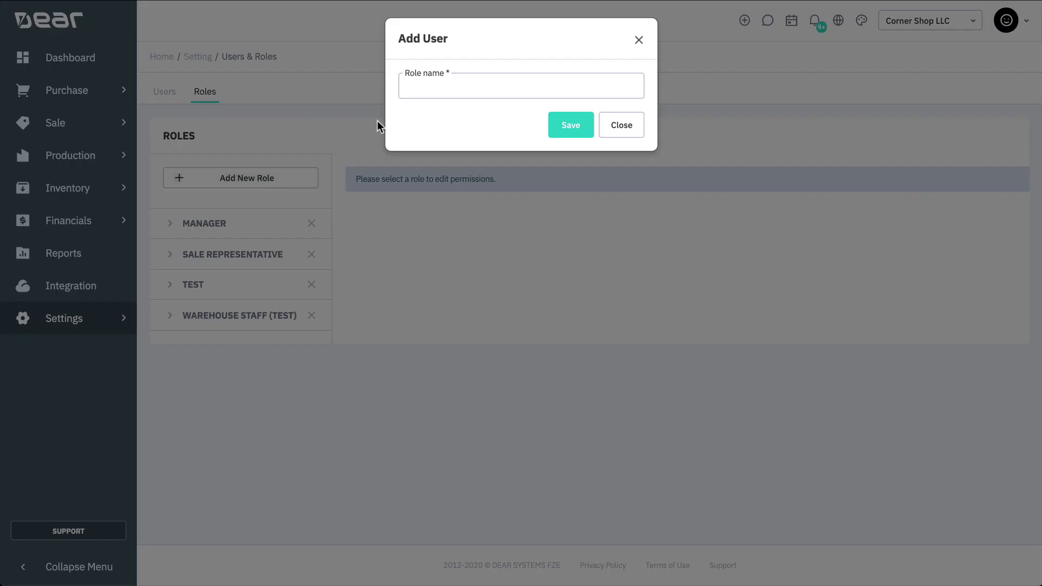
{"action": "left_click", "coordinate": [427, 91]}
{"action": "type", "text": "p"}
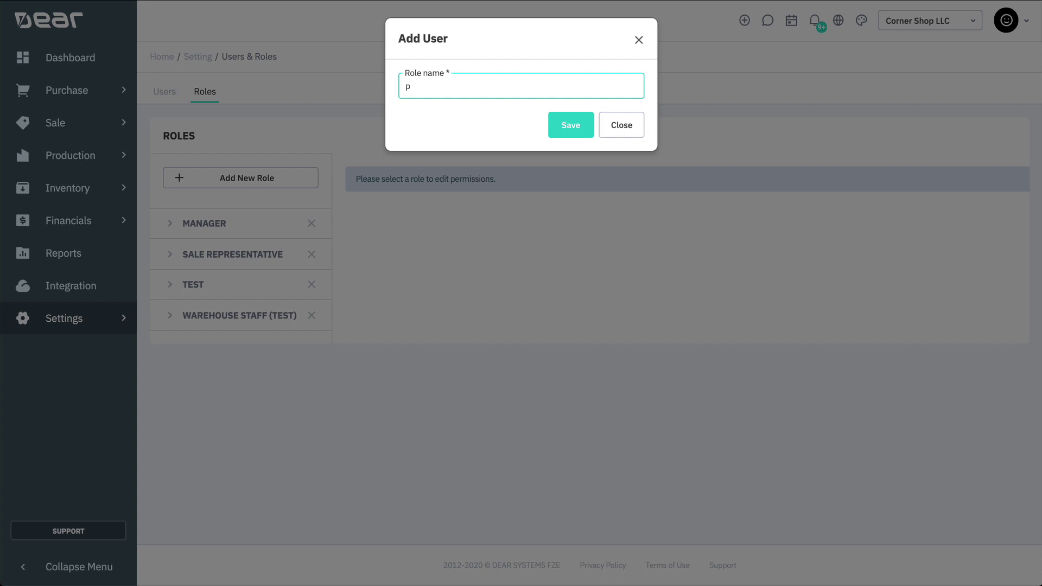
{"action": "key", "text": "BackSpace"}
{"action": "type", "text": "duction Team"}
{"action": "left_click", "coordinate": [554, 135]}
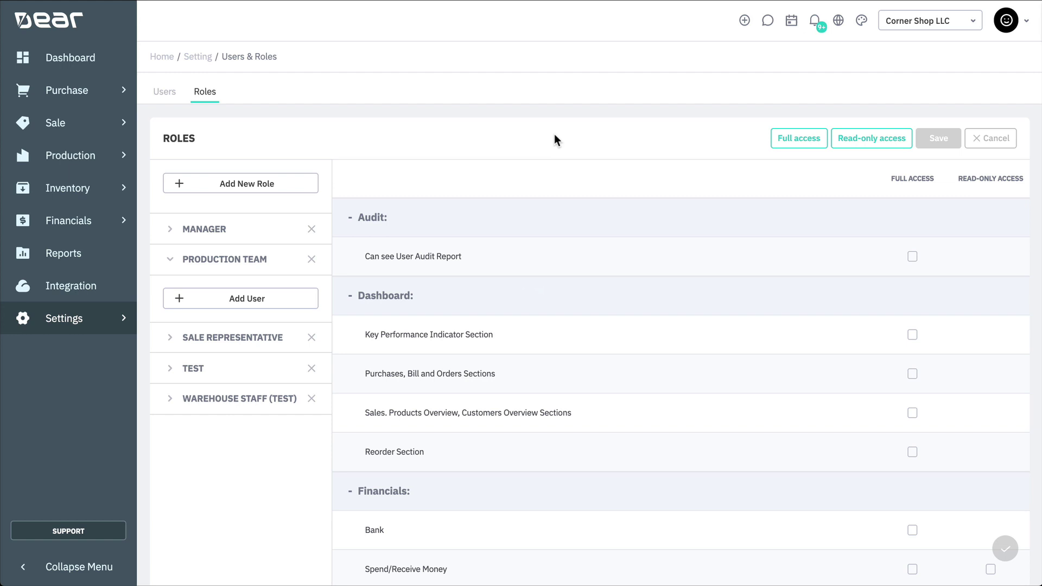
Give Production Team full access, then untick Bank, Spend/Receive Money and Expense Claims list permissions
{"action": "left_click", "coordinate": [804, 148]}
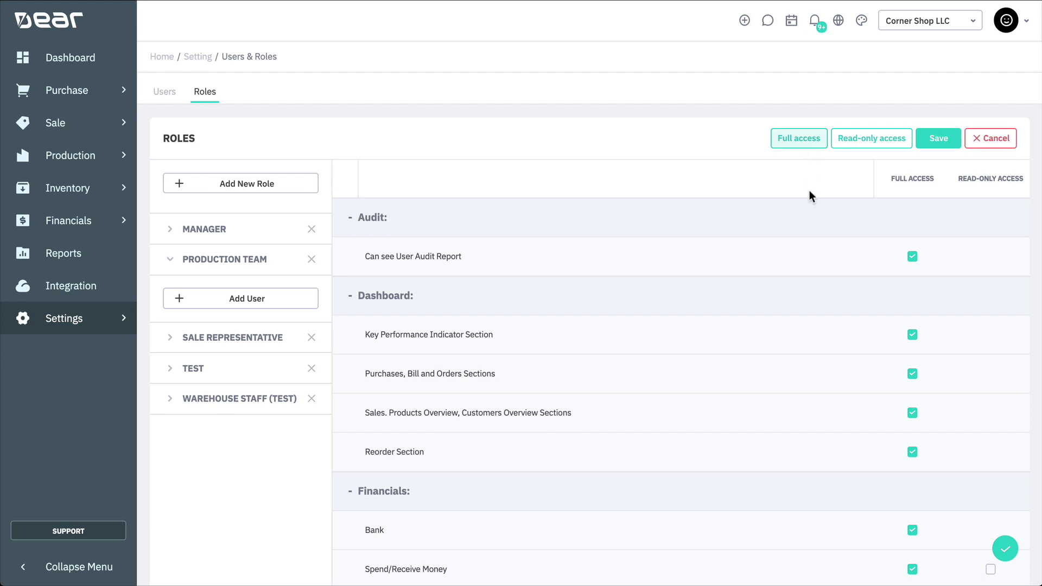
{"action": "scroll", "coordinate": [814, 365], "scroll_direction": "down", "scroll_amount": 6}
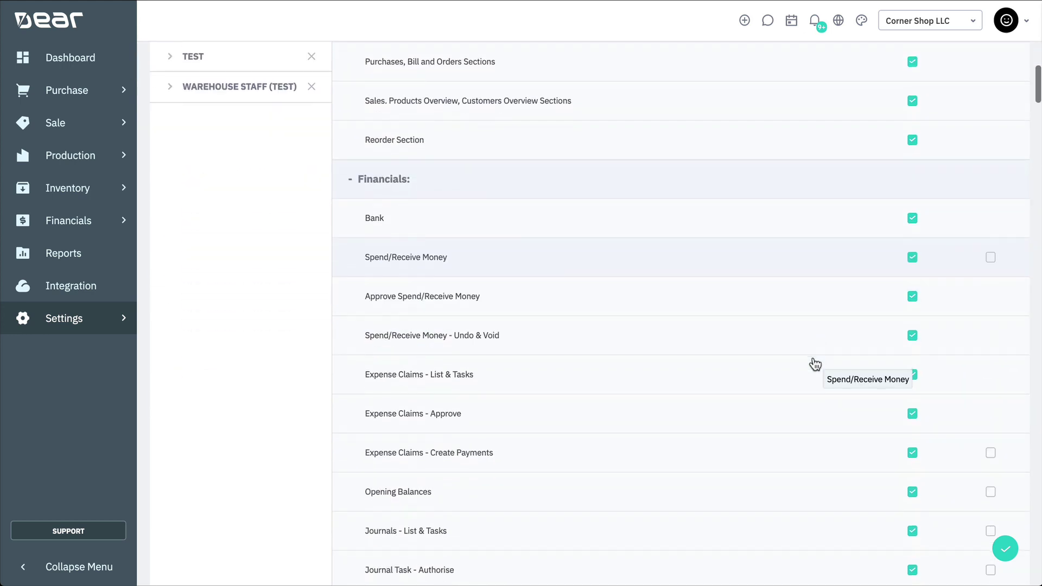
{"action": "left_click", "coordinate": [912, 217]}
{"action": "left_click", "coordinate": [912, 256]}
{"action": "left_click", "coordinate": [912, 296]}
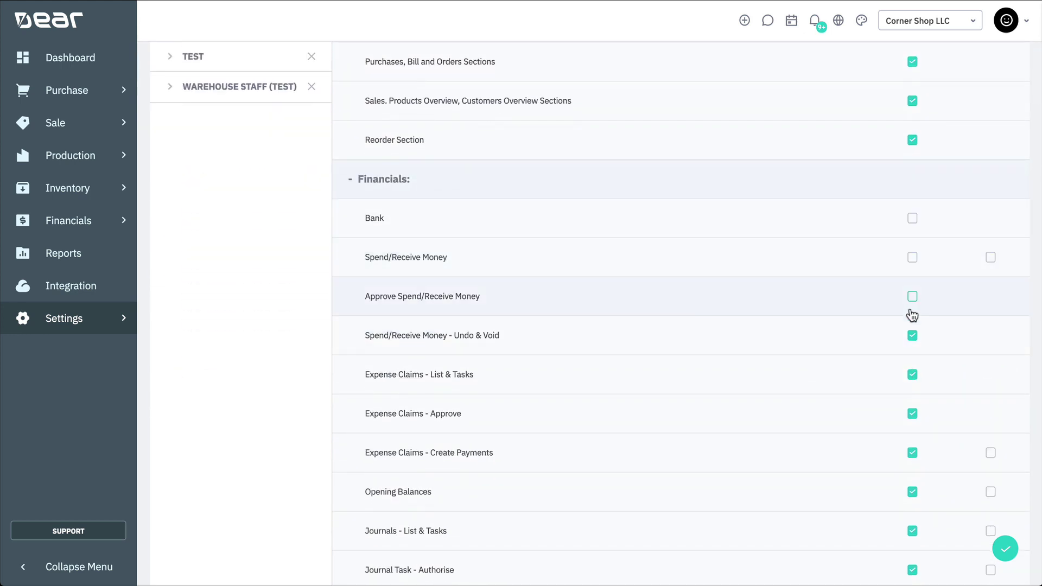
{"action": "left_click", "coordinate": [912, 334]}
{"action": "left_click", "coordinate": [912, 373]}
Untick remaining Financials permissions (expense claims, opening balances, journals, fixed assets) and save the role
{"action": "left_click", "coordinate": [912, 414]}
{"action": "left_click", "coordinate": [912, 452]}
{"action": "left_click", "coordinate": [912, 491]}
{"action": "left_click", "coordinate": [912, 531]}
{"action": "left_click", "coordinate": [912, 570]}
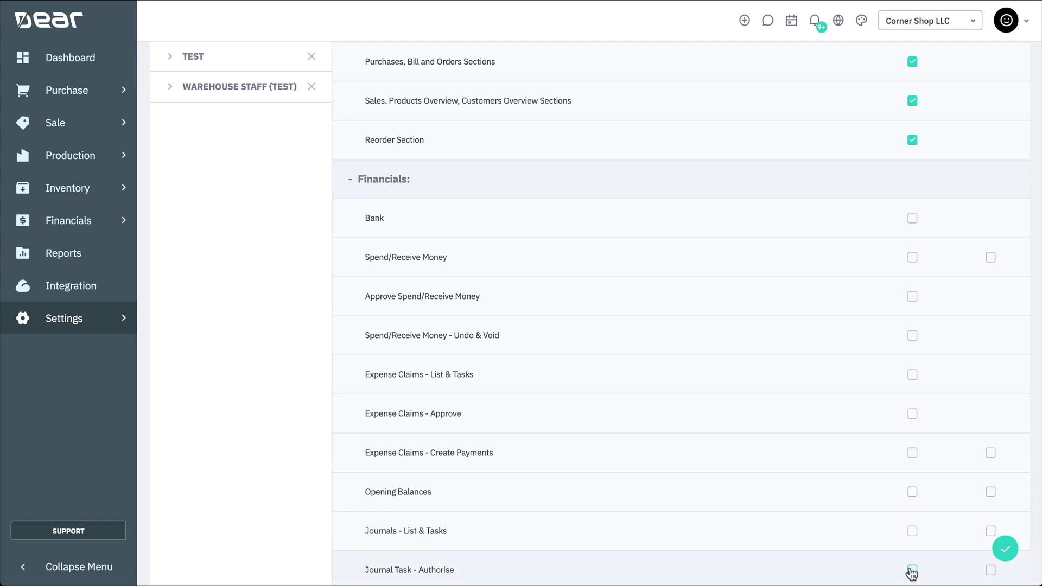
{"action": "scroll", "coordinate": [910, 570], "scroll_direction": "down", "scroll_amount": 3}
{"action": "left_click", "coordinate": [912, 453]}
{"action": "left_click", "coordinate": [912, 492]}
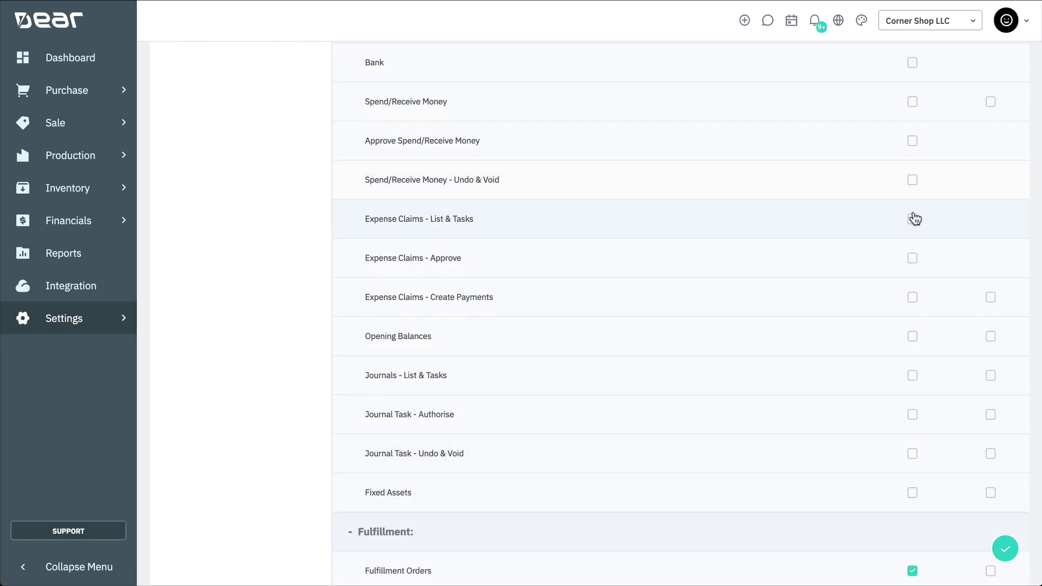
{"action": "scroll", "coordinate": [922, 217], "scroll_direction": "up", "scroll_amount": 10}
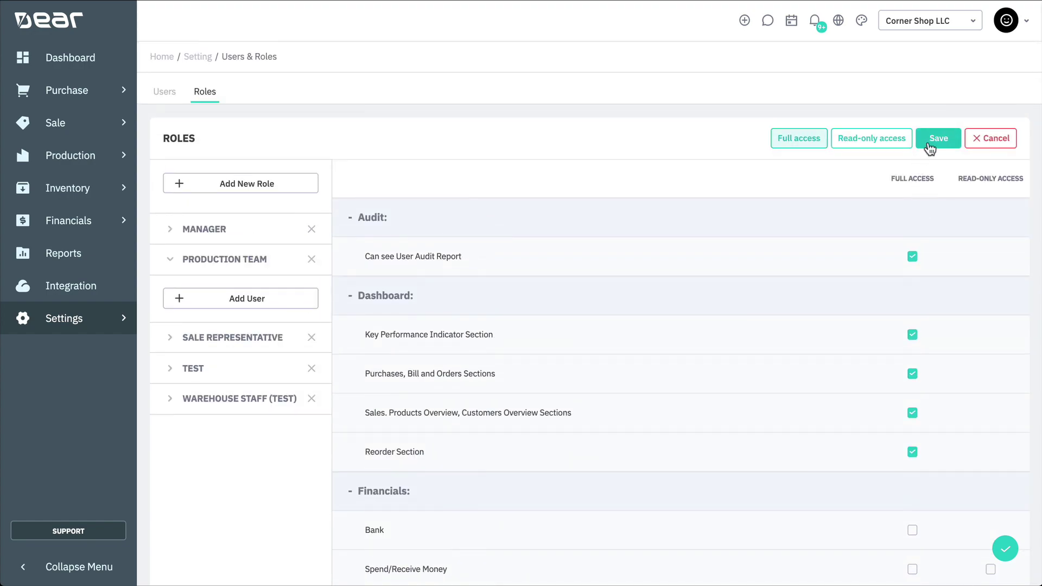
{"action": "left_click", "coordinate": [930, 142]}
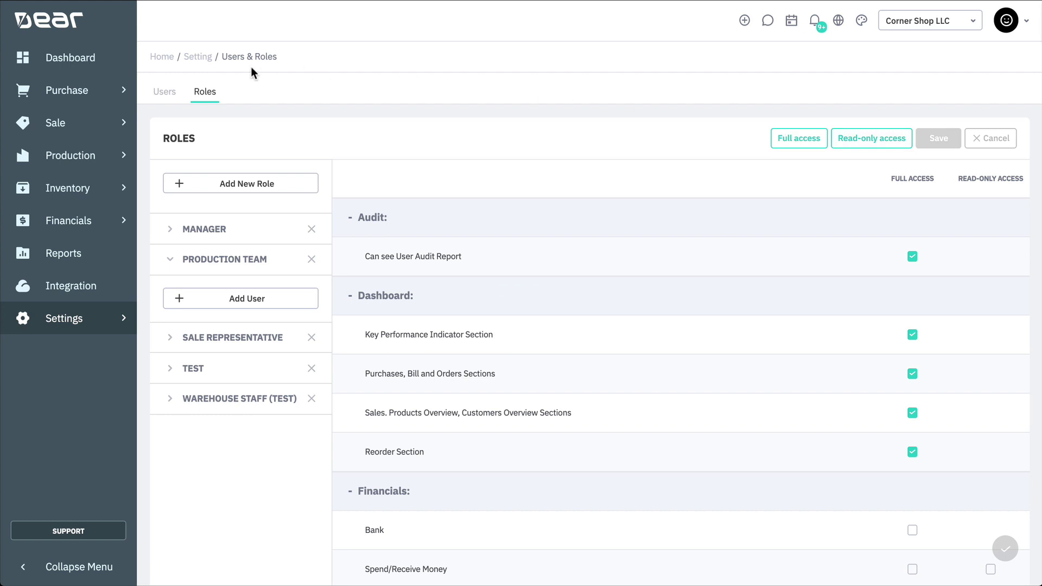
Open the invited user from the Users list and assign the Production Team role
{"action": "left_click", "coordinate": [163, 100]}
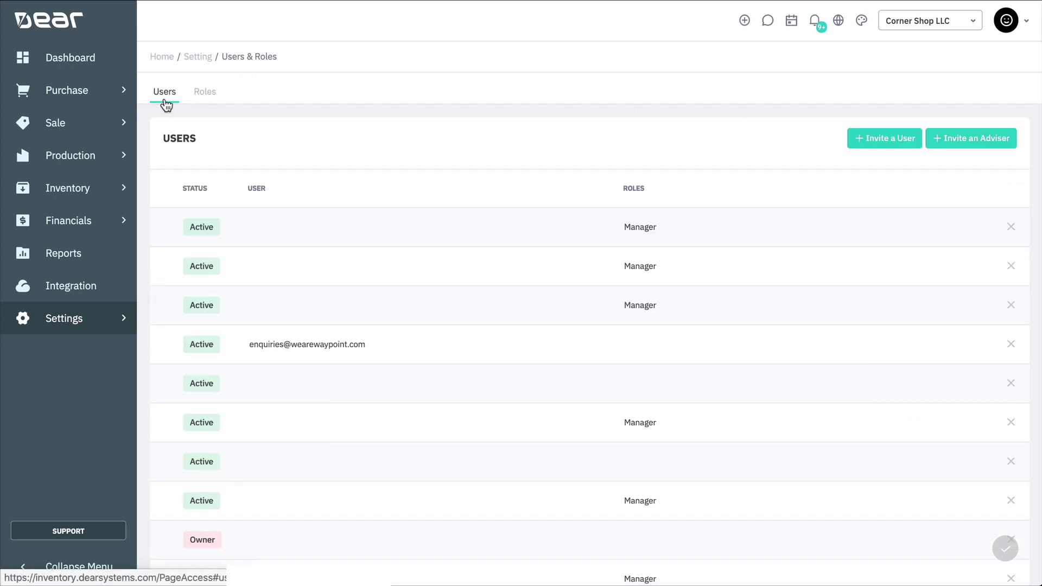
{"action": "left_click", "coordinate": [426, 353]}
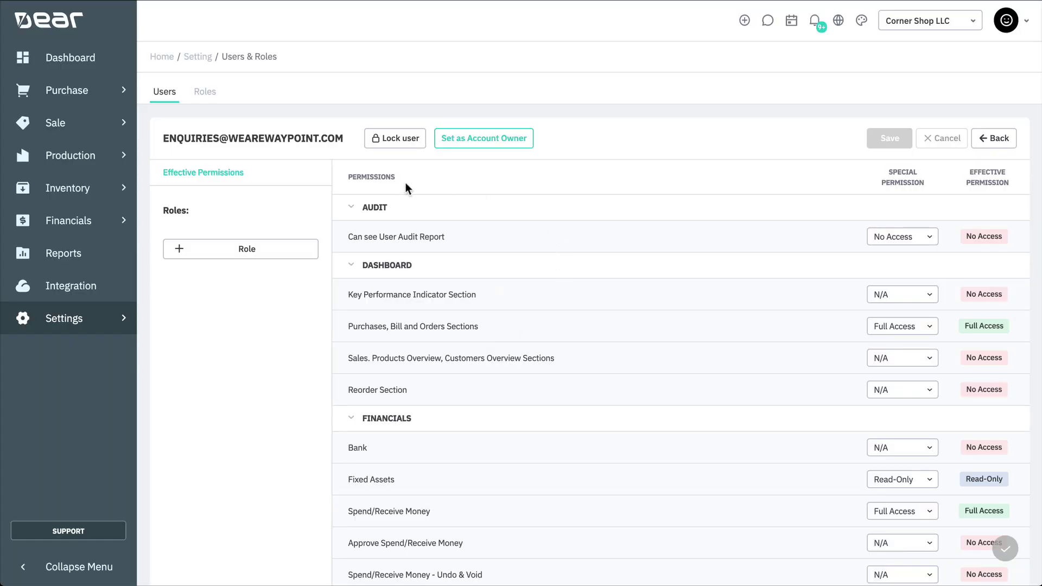
{"action": "left_click", "coordinate": [246, 248]}
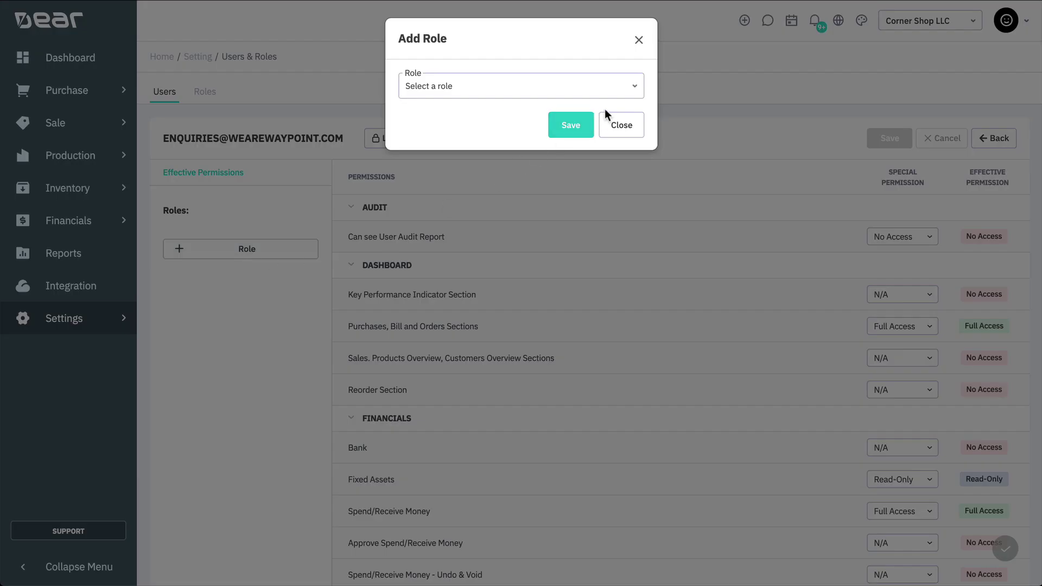
{"action": "left_click", "coordinate": [635, 90]}
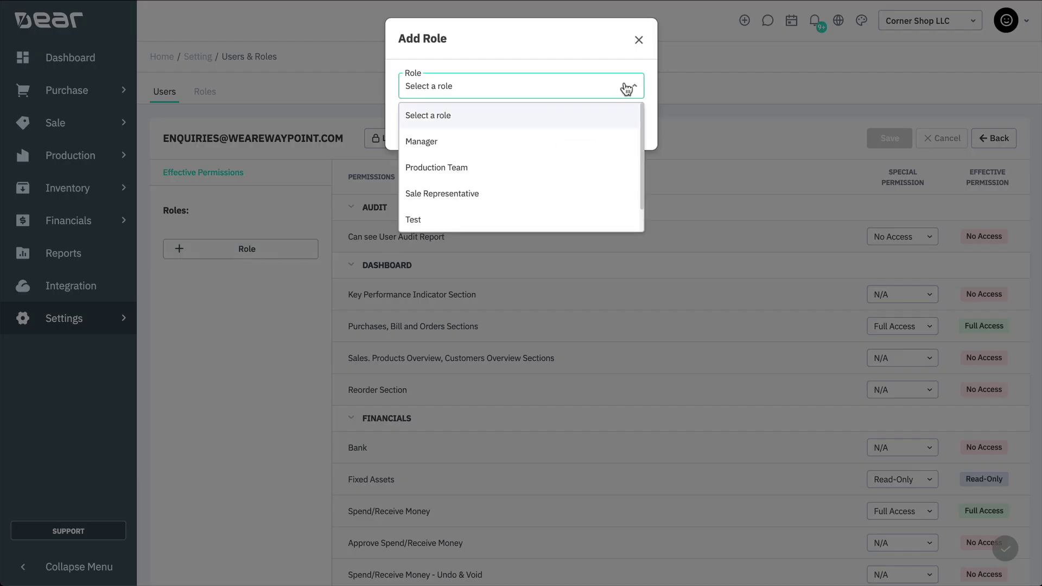
{"action": "left_click", "coordinate": [510, 168]}
{"action": "left_click", "coordinate": [559, 134]}
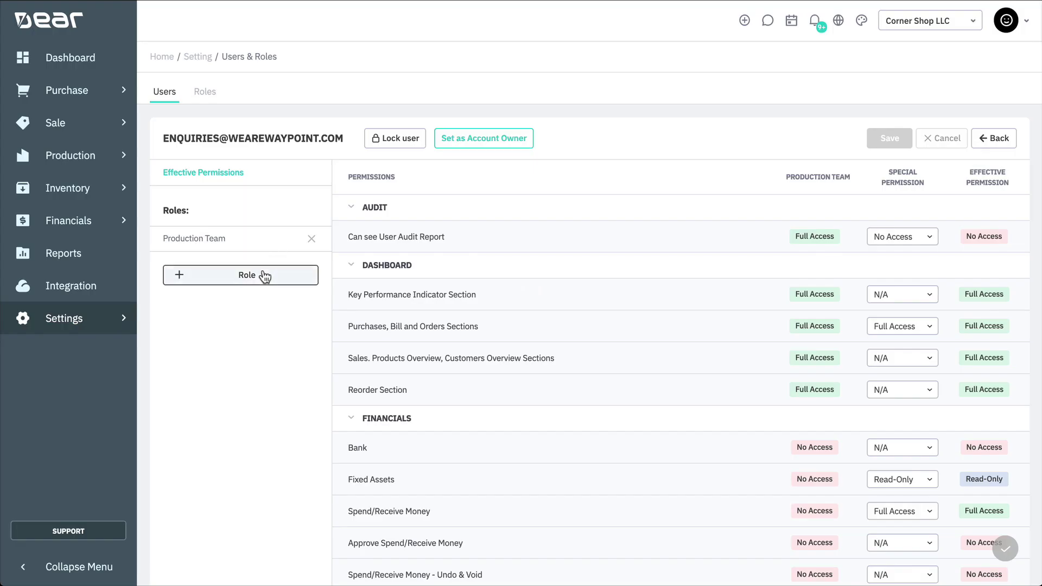
Add the Manager role to the same user as well
{"action": "left_click", "coordinate": [265, 276]}
{"action": "left_click", "coordinate": [634, 87]}
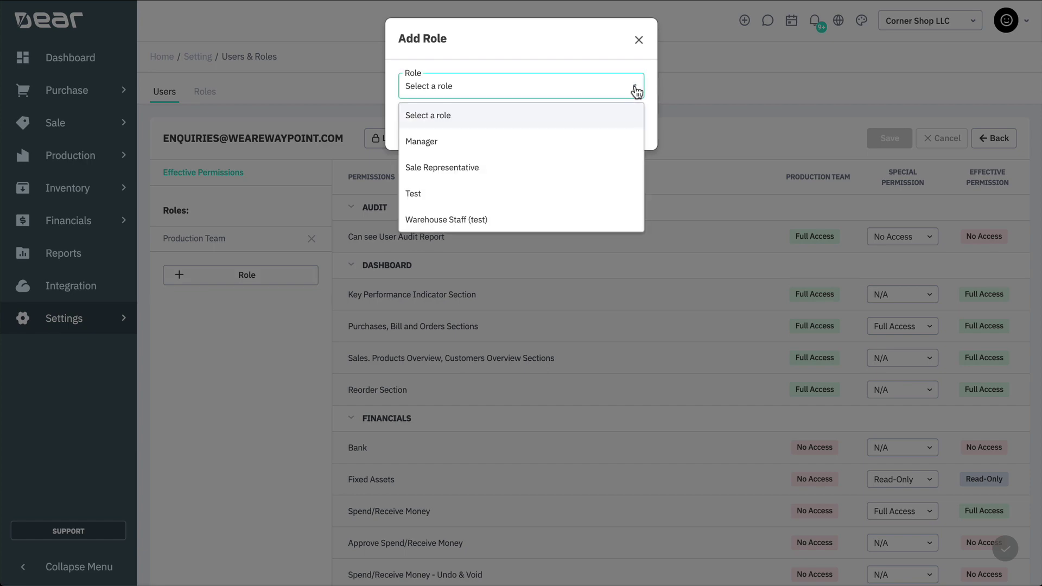
{"action": "left_click", "coordinate": [508, 142]}
{"action": "left_click", "coordinate": [569, 128]}
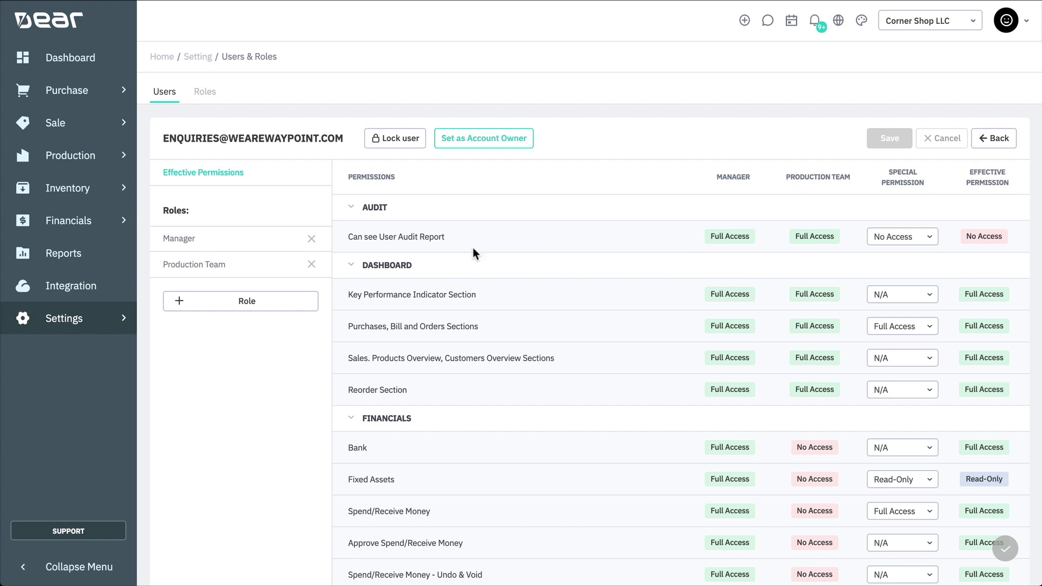
{"action": "left_click", "coordinate": [215, 173]}
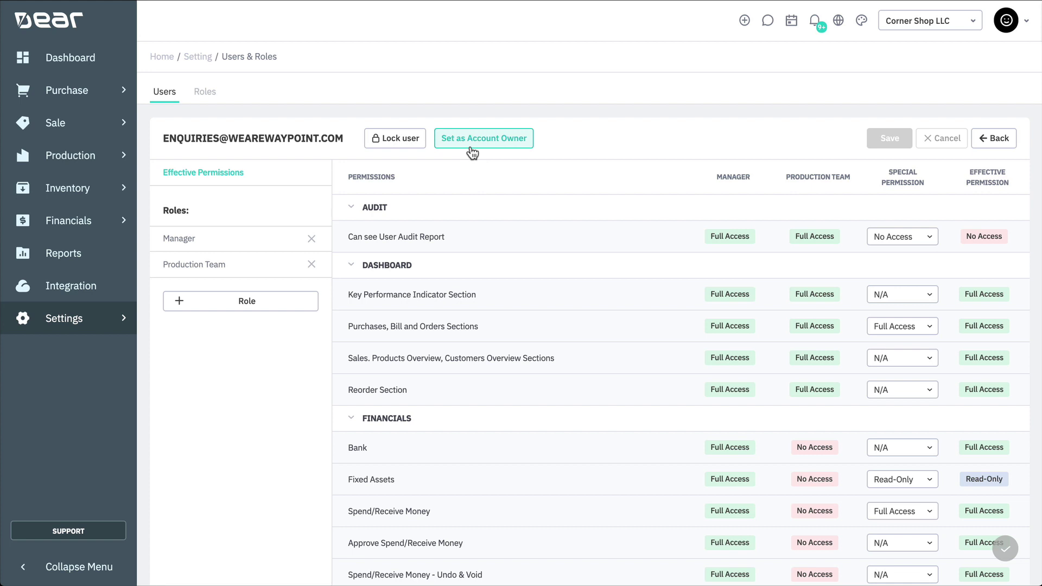
Return to the Users list and delete a user, confirming with Yes
{"action": "left_click", "coordinate": [995, 139]}
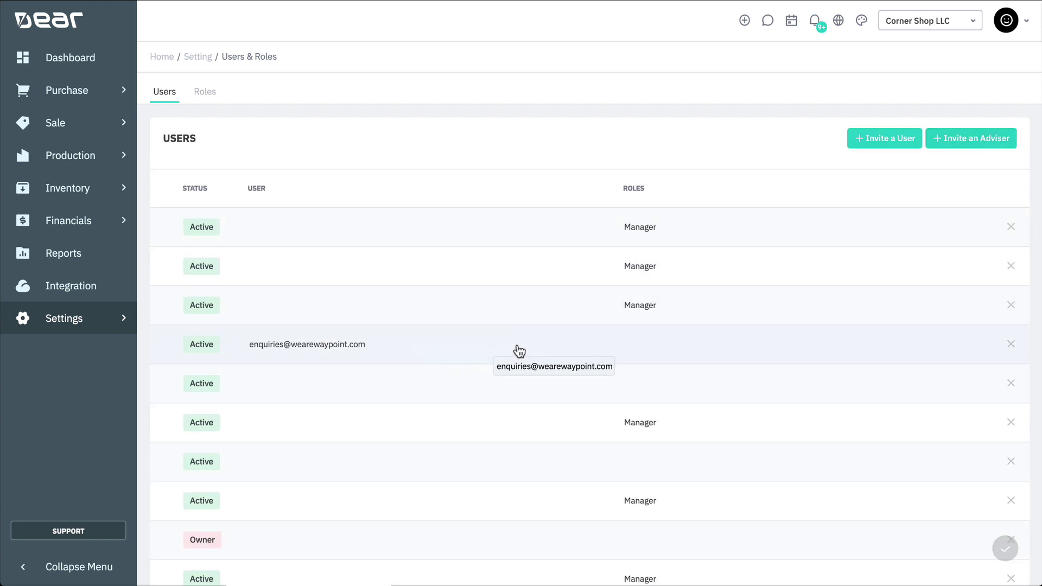
{"action": "left_click", "coordinate": [1016, 347]}
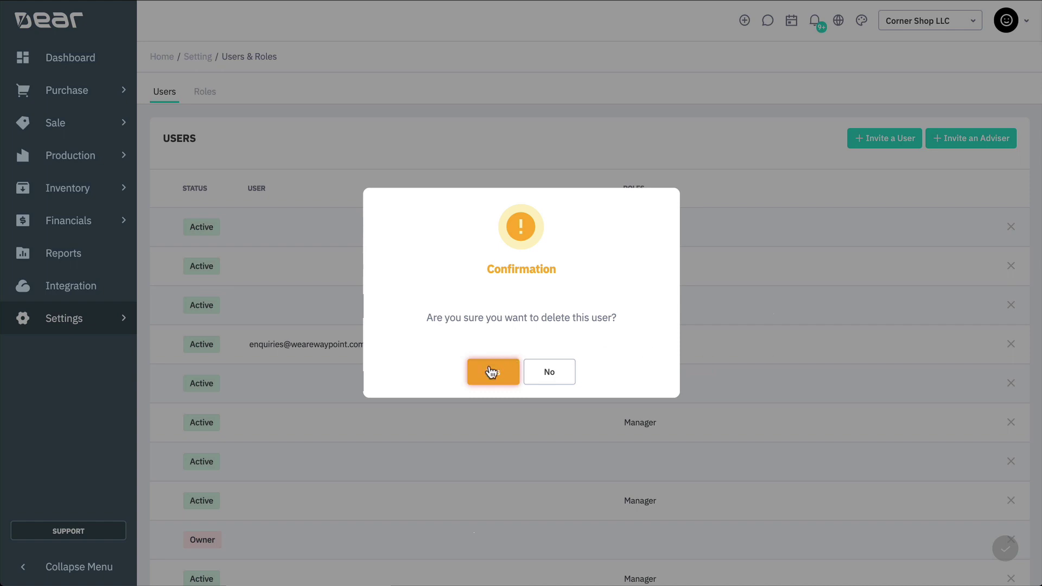
{"action": "left_click", "coordinate": [491, 372]}
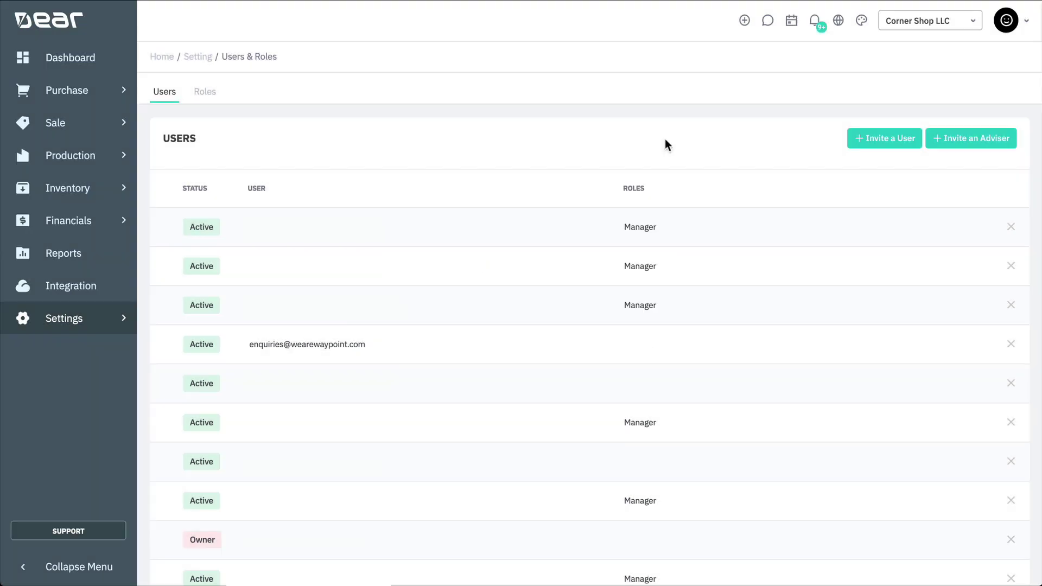